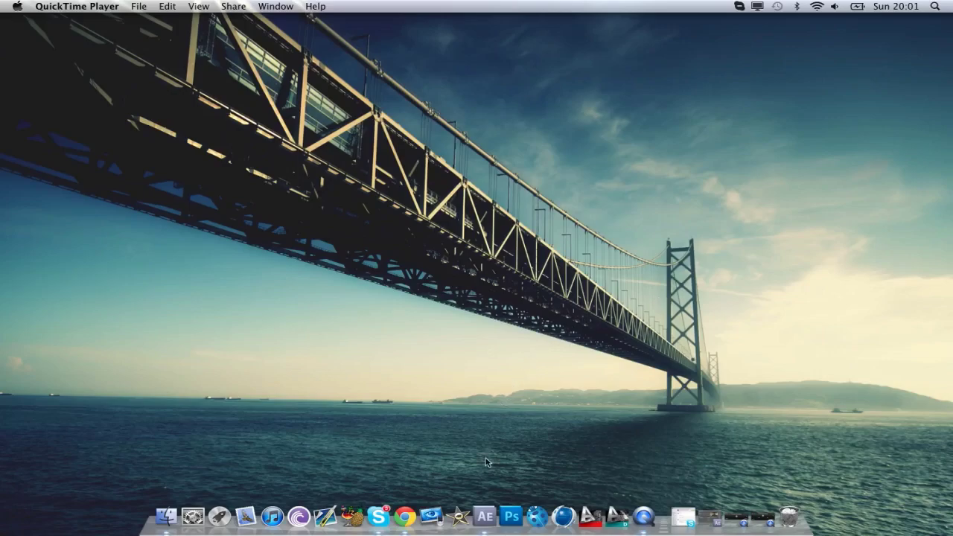
# Step: Scrub the synergy pat spawn in 8 timeline across several points, settling on frame 0;00;02;47
pyautogui.click(484, 516)
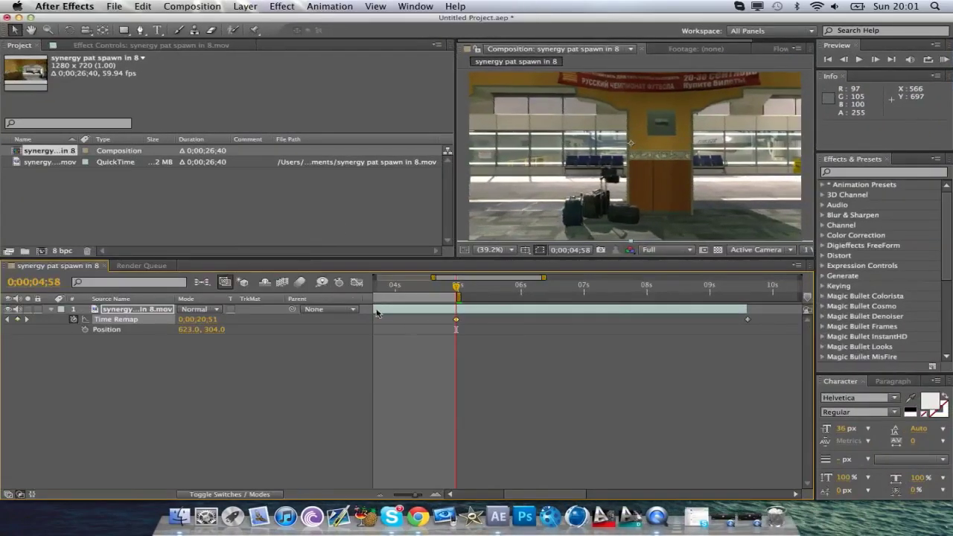
pyautogui.hscroll(-5, 432, 341)
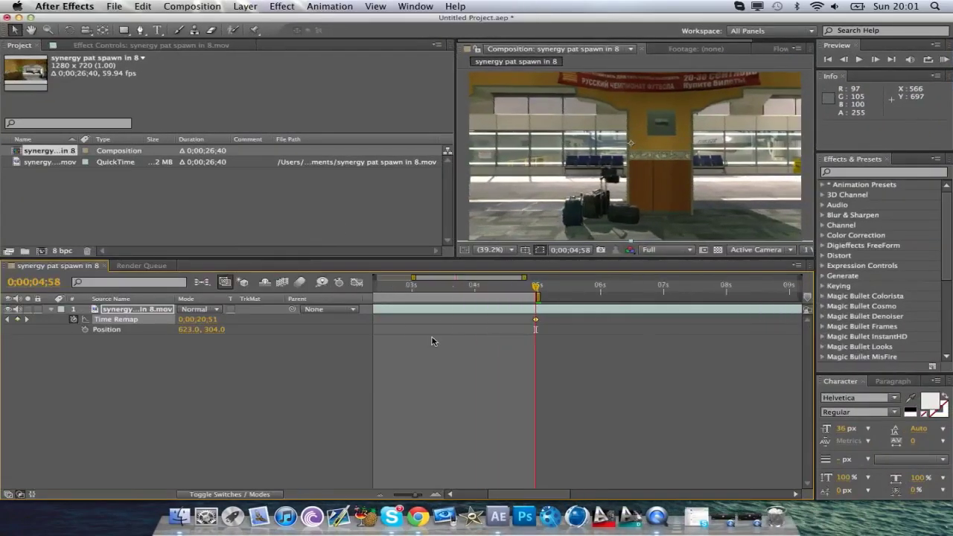
pyautogui.click(485, 286)
pyautogui.click(448, 285)
pyautogui.click(414, 285)
pyautogui.click(481, 286)
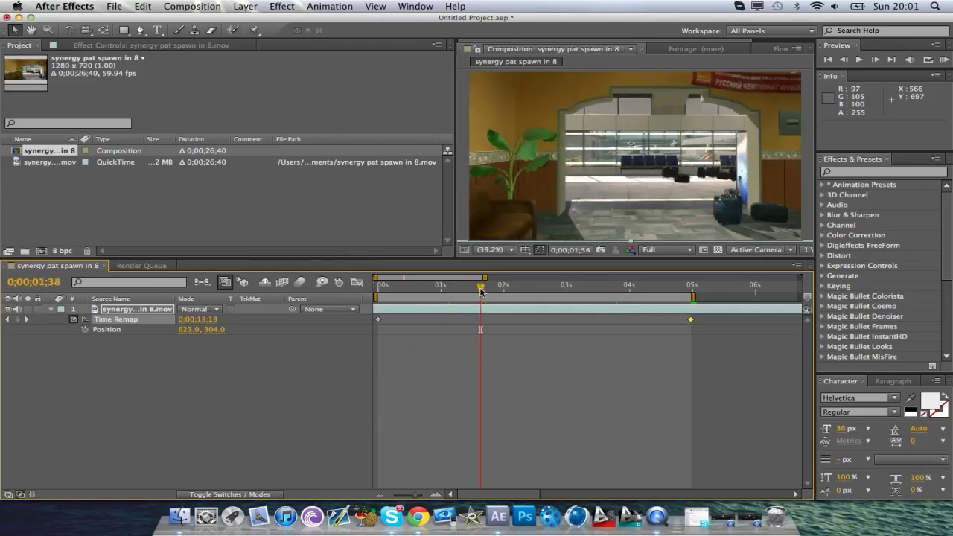
pyautogui.click(567, 290)
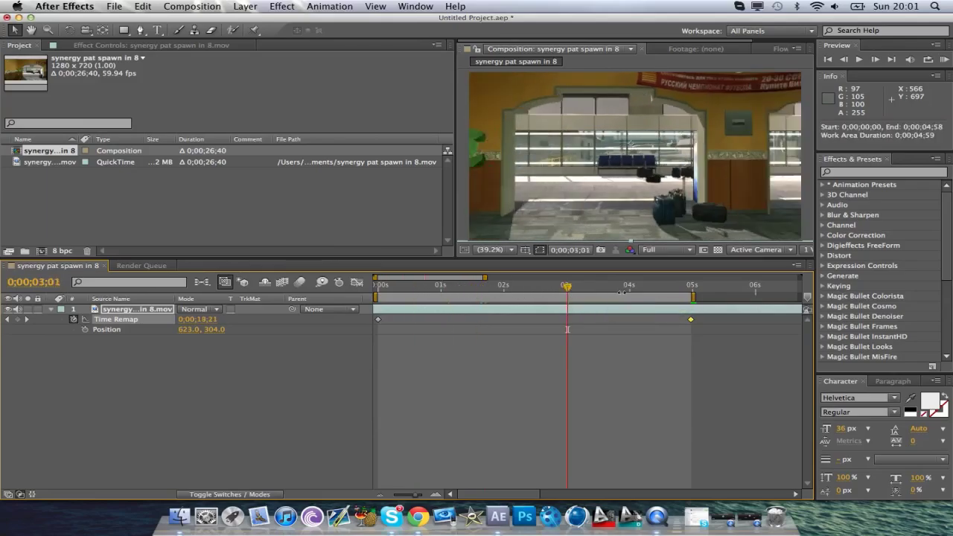
pyautogui.click(661, 289)
pyautogui.click(552, 288)
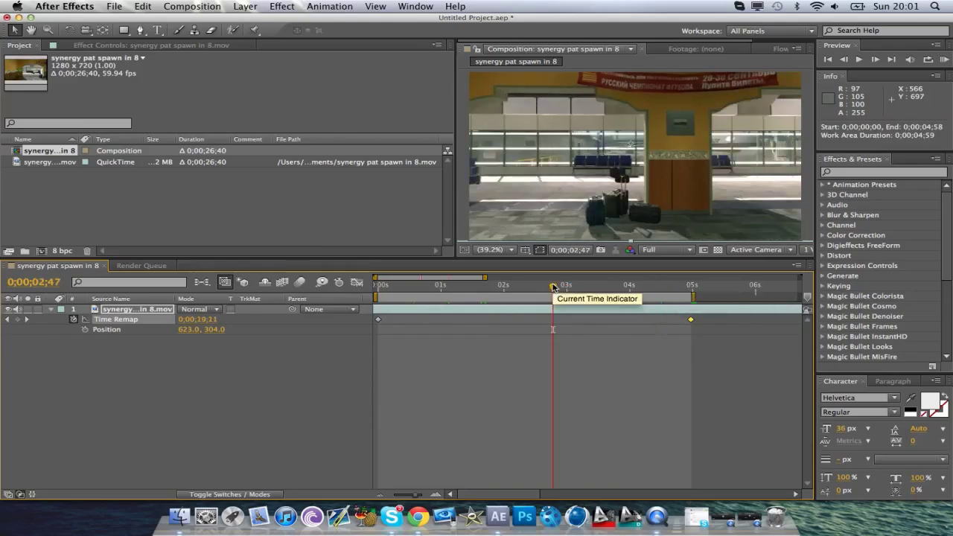
pyautogui.click(601, 209)
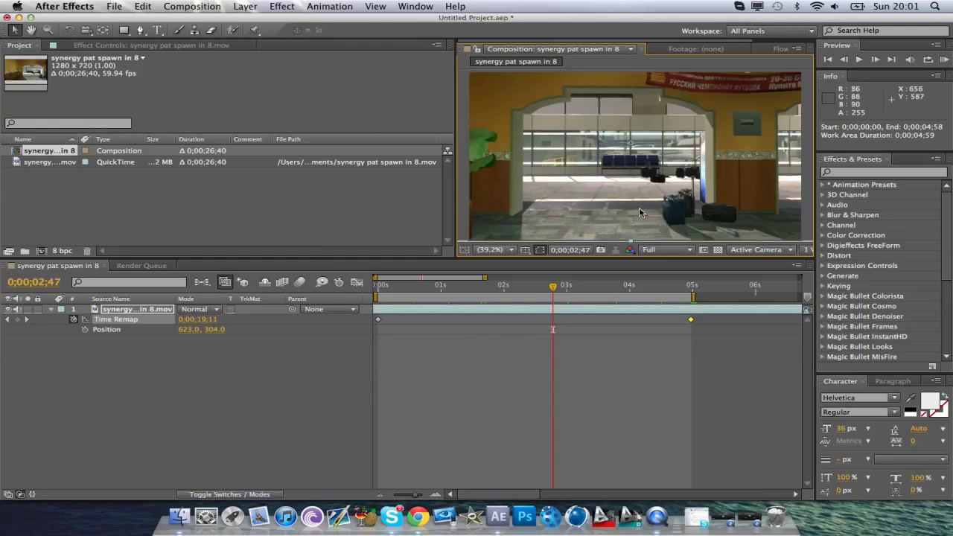
# Step: Add the composition to the Render Queue with its output module format set to TIFF Sequence
pyautogui.click(192, 6)
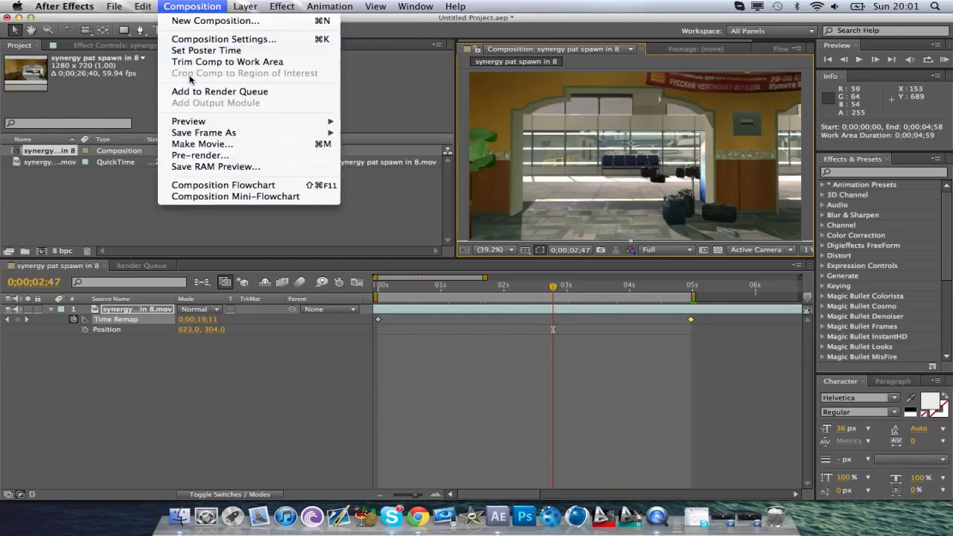
pyautogui.click(192, 91)
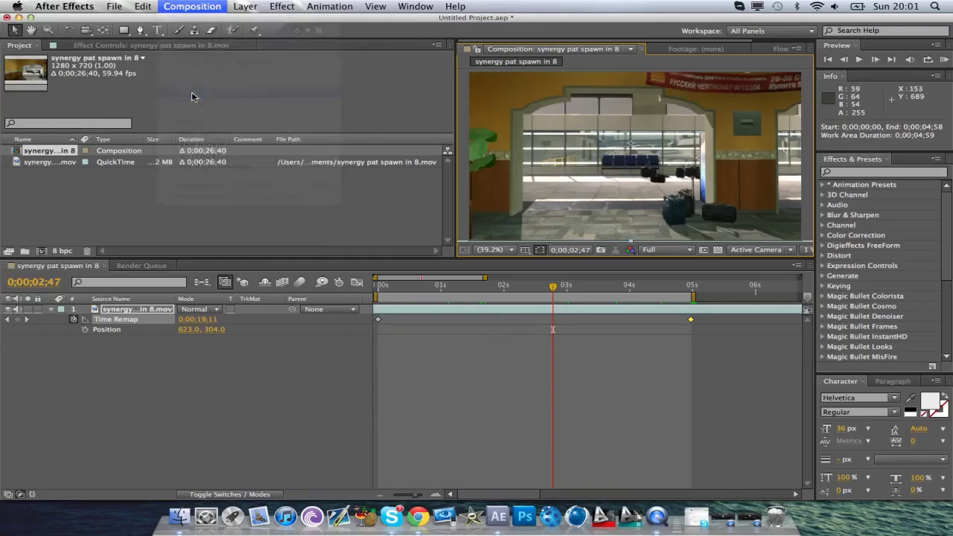
pyautogui.click(112, 342)
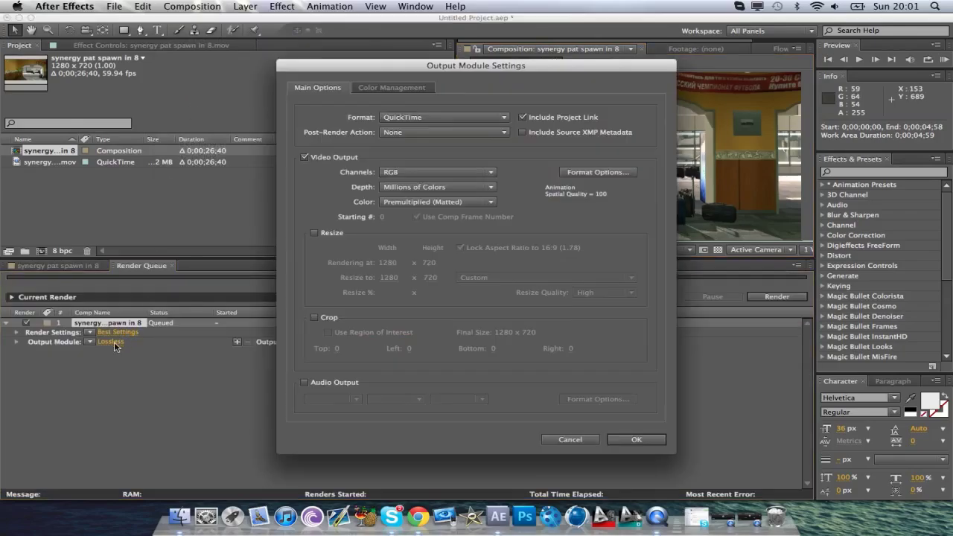
pyautogui.click(455, 118)
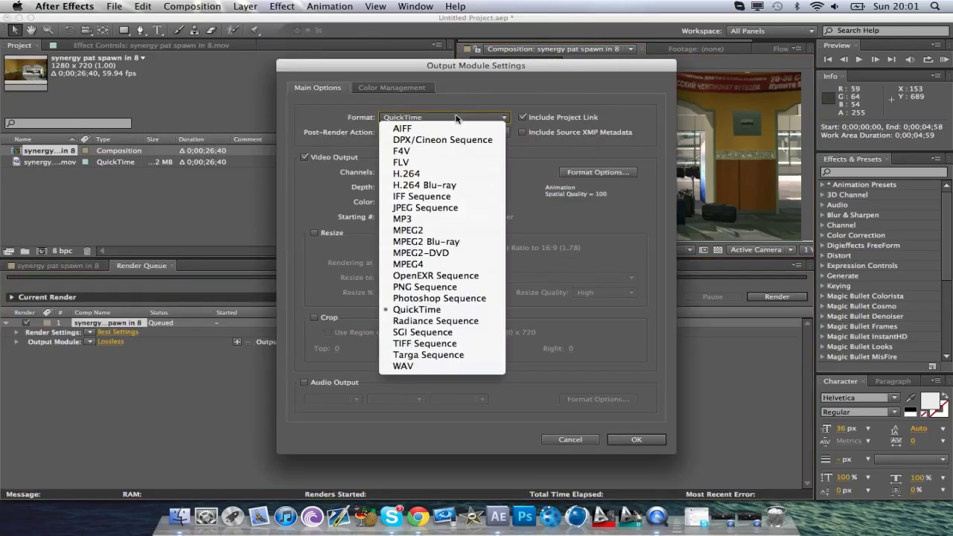
pyautogui.click(416, 347)
pyautogui.click(620, 439)
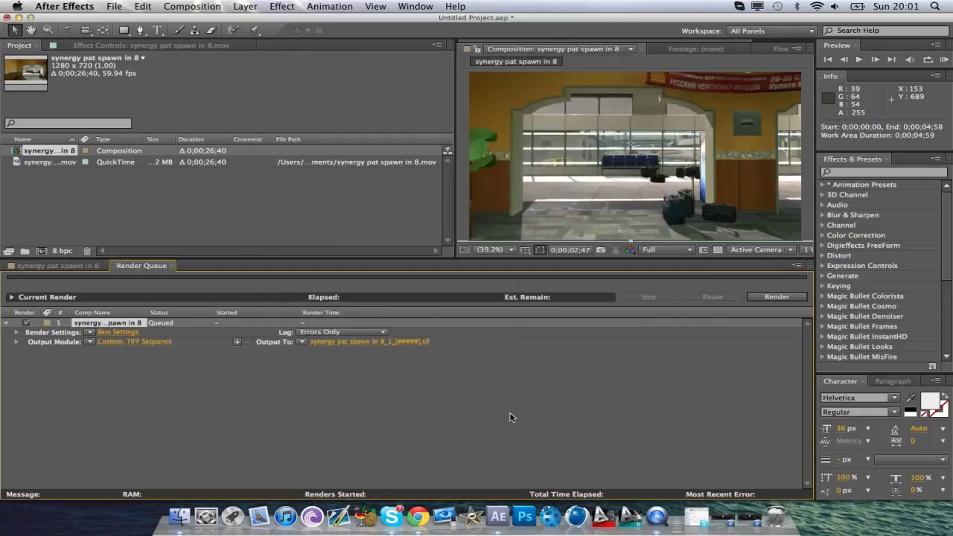
# Step: Set the render output destination to a new 'RTR MT' folder in Documents
pyautogui.click(373, 344)
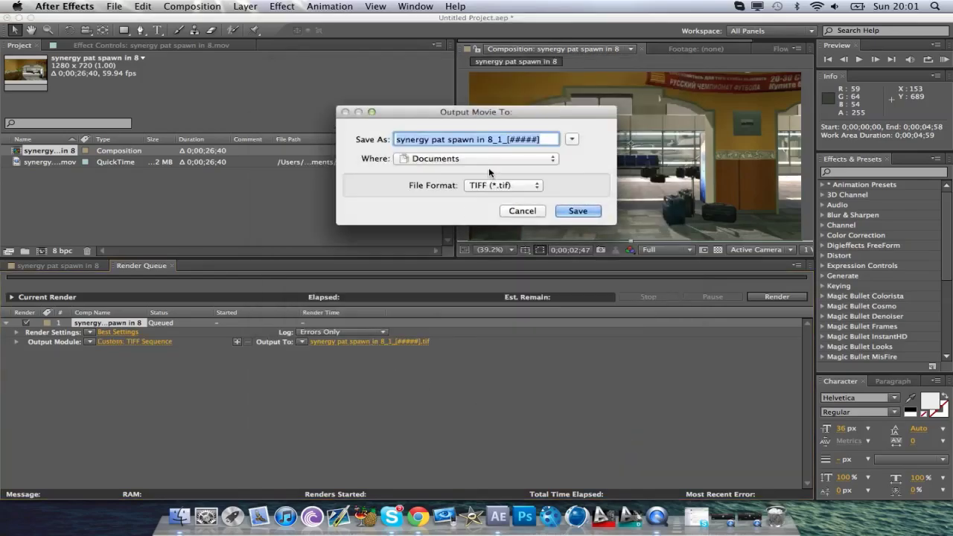
pyautogui.click(572, 140)
pyautogui.click(573, 140)
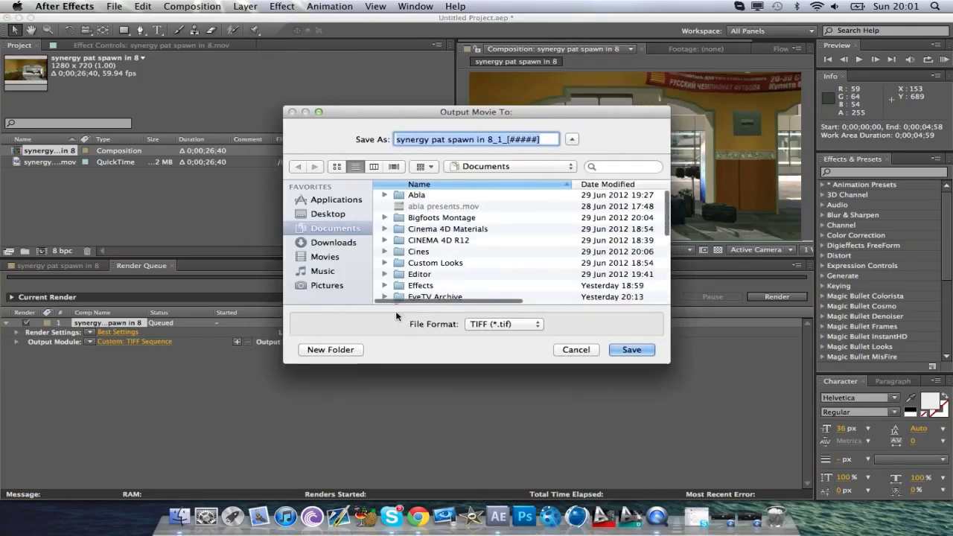
pyautogui.click(332, 350)
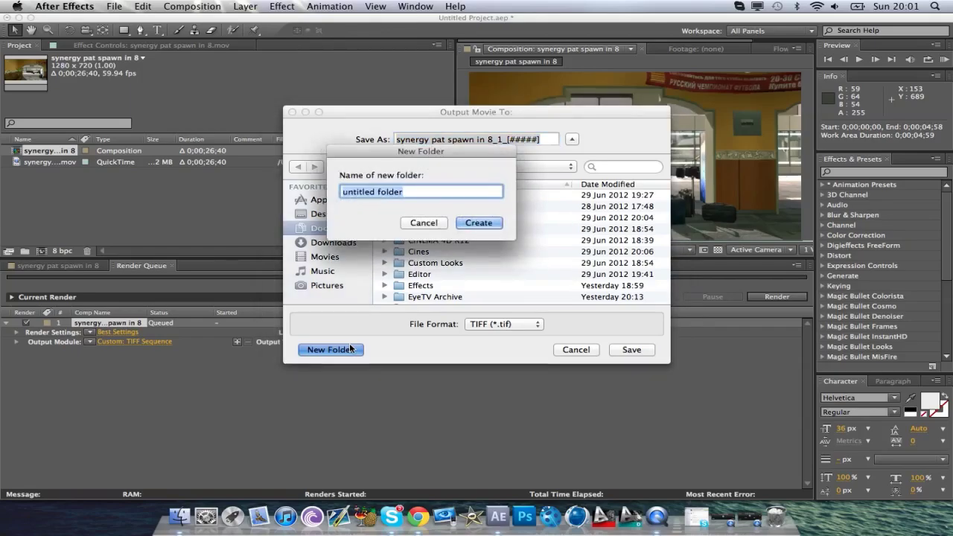
pyautogui.write('RTR MT')
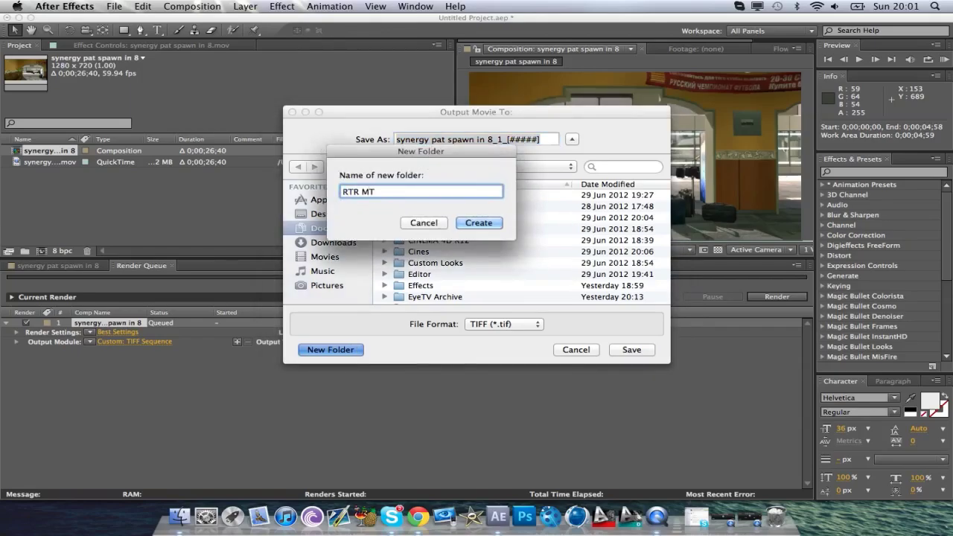
pyautogui.press('Return')
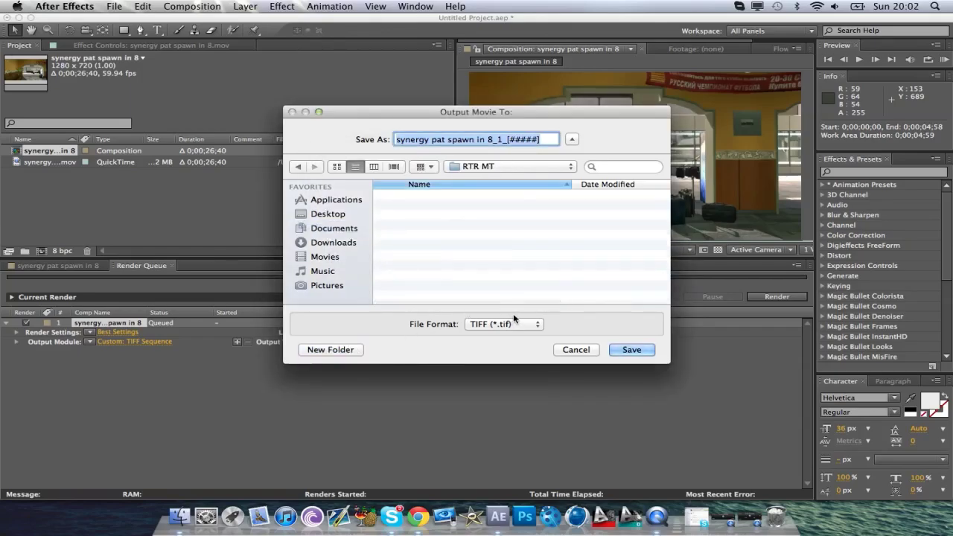
pyautogui.click(629, 350)
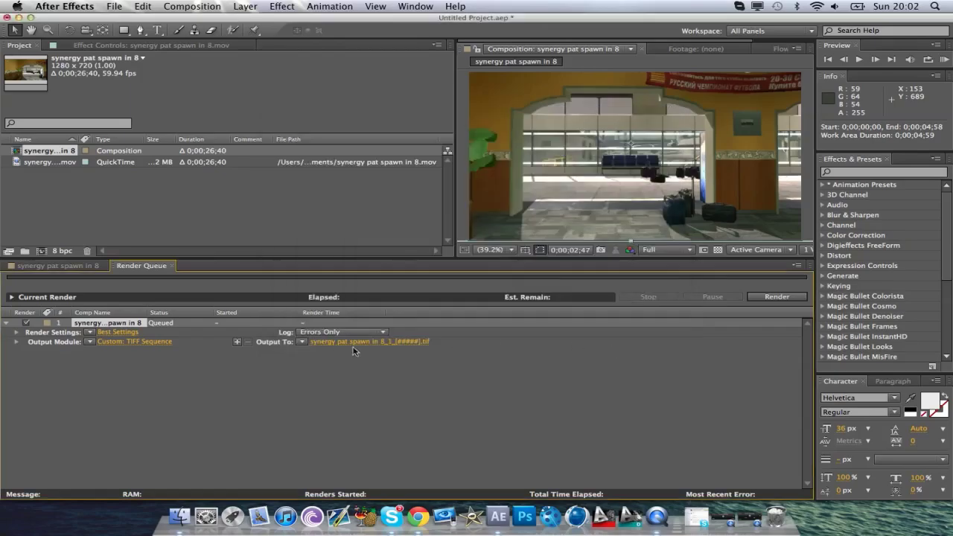
# Step: Render the queued TIFF sequence, then close the After Effects project
pyautogui.click(772, 298)
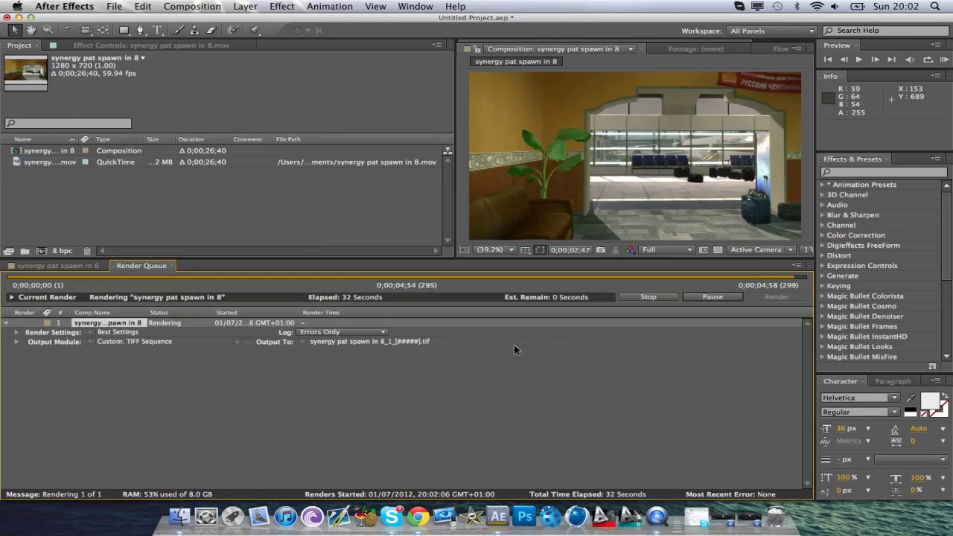
pyautogui.click(6, 17)
# Step: Discard the unsaved After Effects changes, launch boujou, and open the RTR MT folder in Finder
pyautogui.click(445, 281)
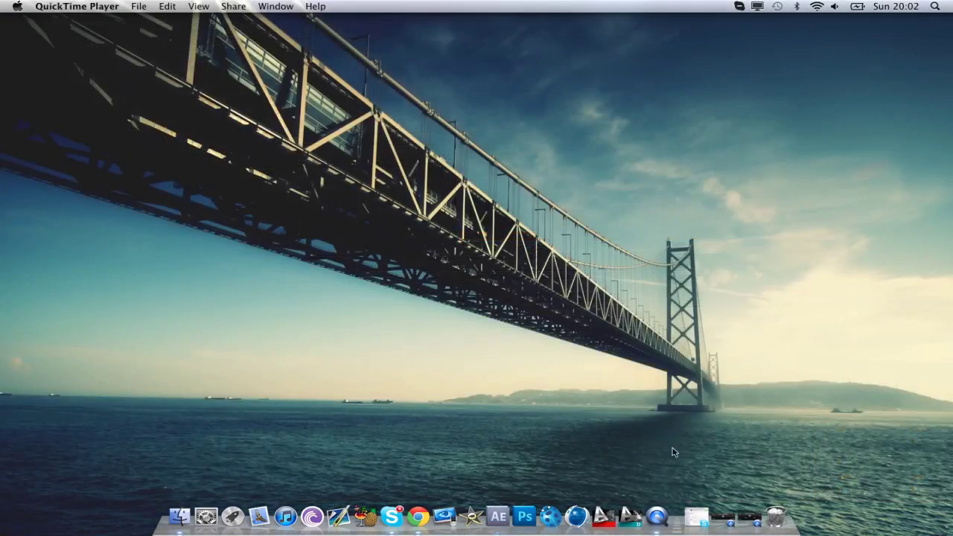
pyautogui.click(544, 514)
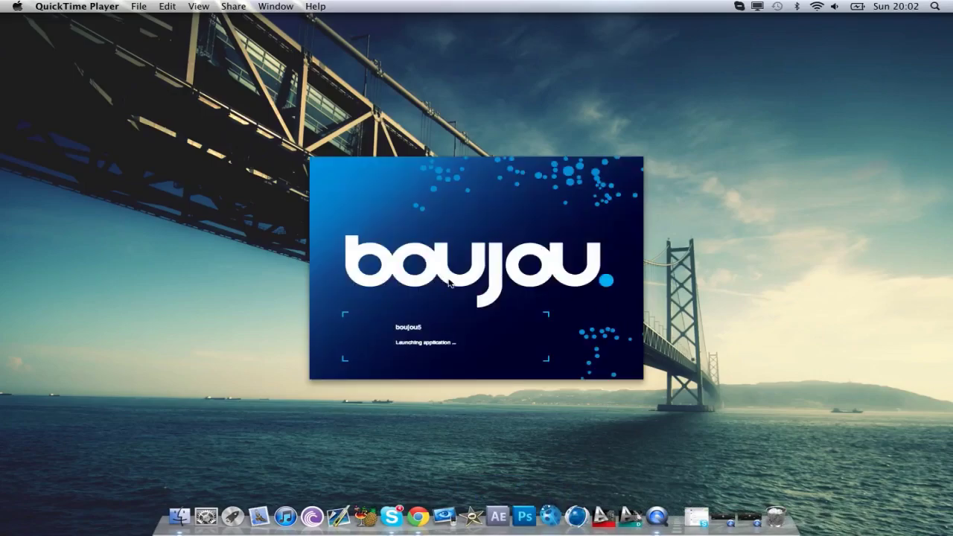
pyautogui.click(182, 505)
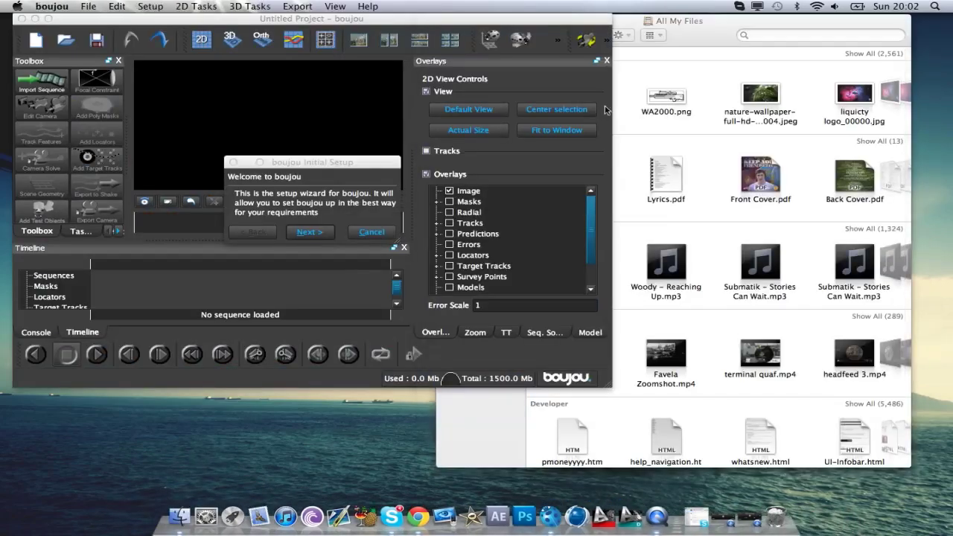
pyautogui.click(623, 105)
pyautogui.click(500, 128)
pyautogui.doubleClick(674, 176)
# Step: Scroll through the rendered TIFF frames in RTR MT and minimize the Finder window
pyautogui.scroll(-10, 691, 165)
pyautogui.scroll(-20, 691, 165)
pyautogui.scroll(20, 691, 166)
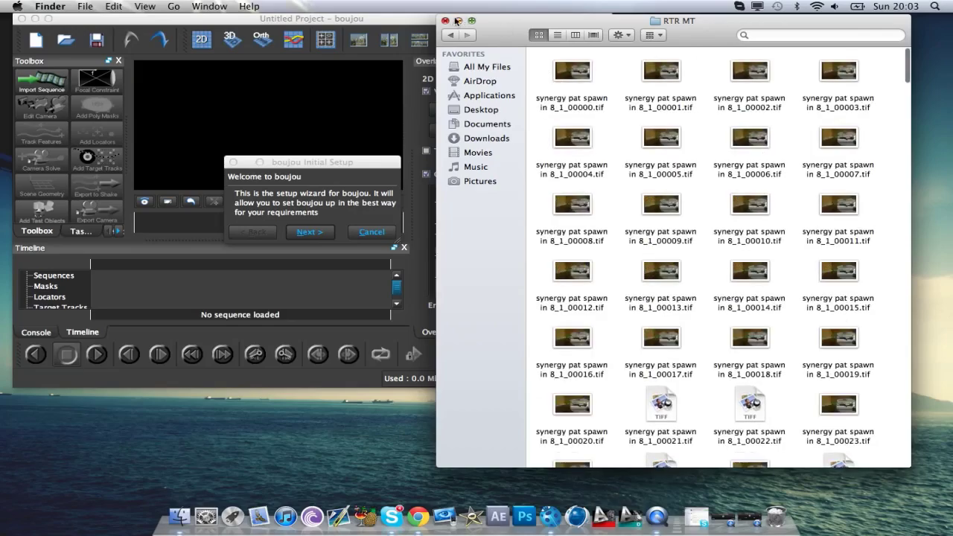
pyautogui.click(458, 20)
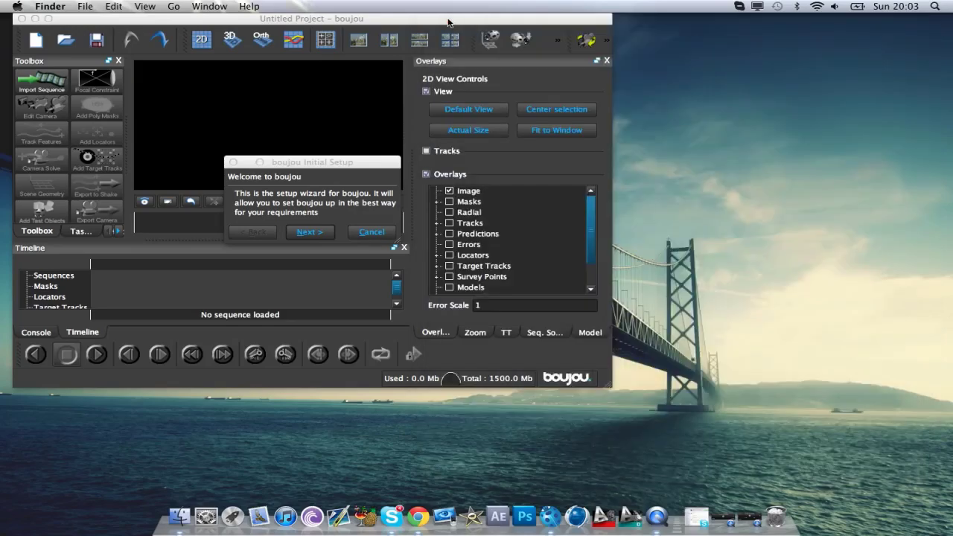
# Step: Cancel the boujou Initial Setup wizard and maximize the boujou window
pyautogui.click(371, 232)
pyautogui.click(371, 231)
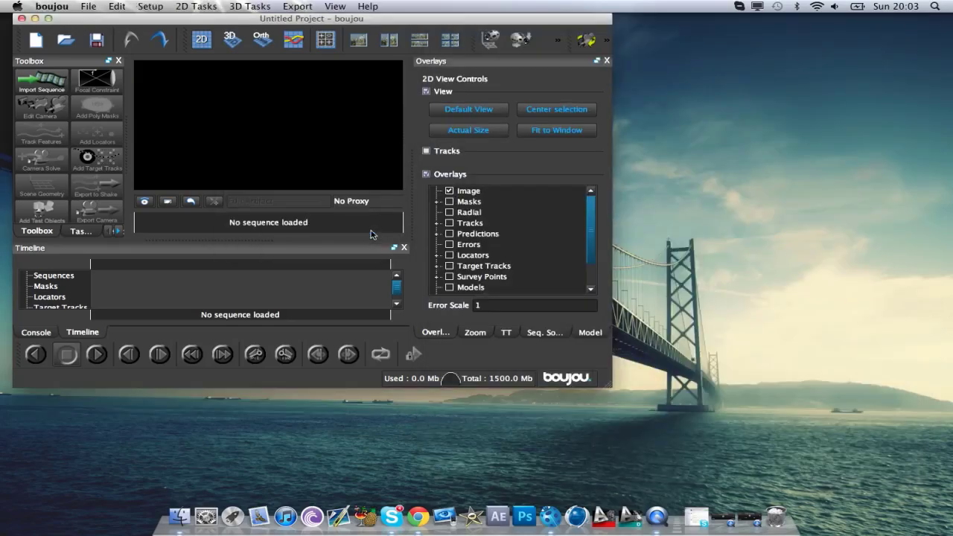
pyautogui.click(47, 18)
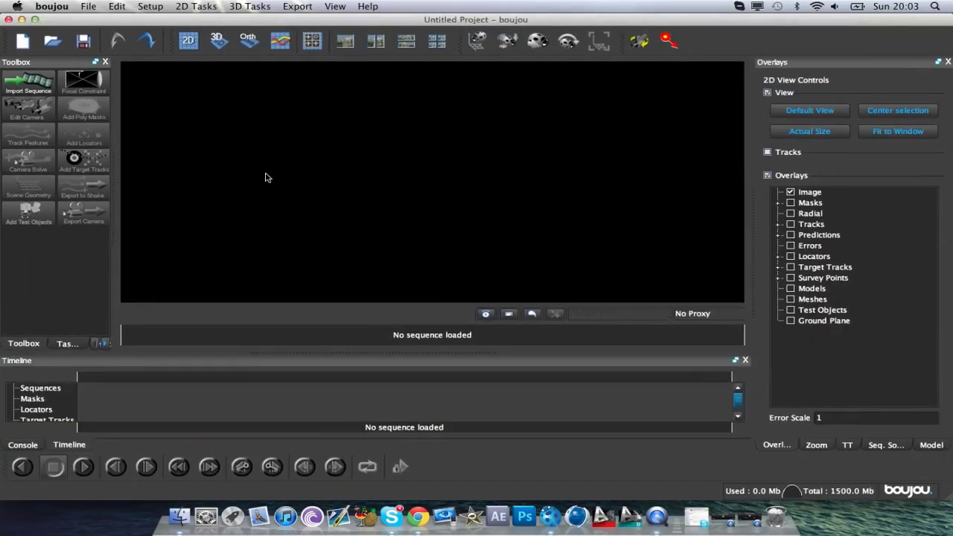
# Step: Import an image sequence using the first TIFF frame in Documents/RTR MT
pyautogui.click(27, 83)
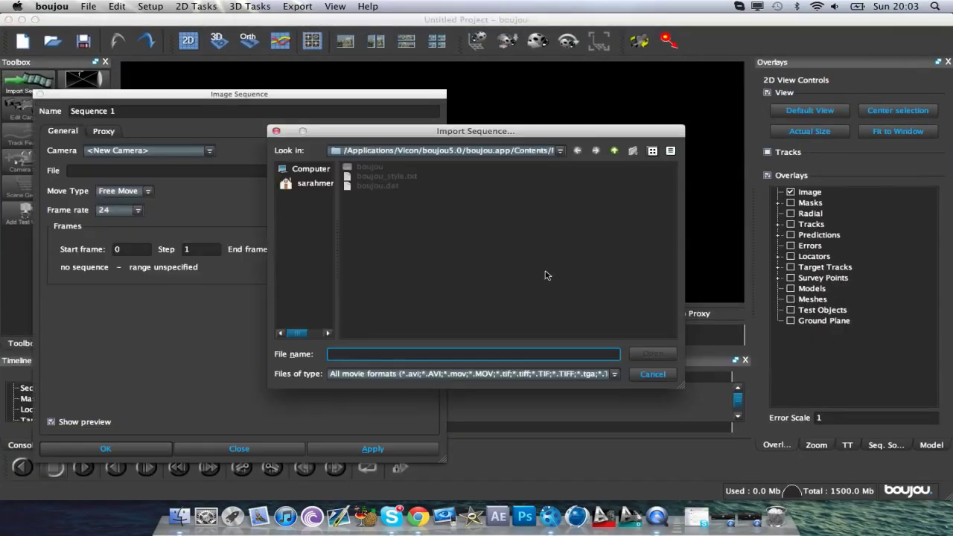
pyautogui.click(313, 186)
pyautogui.doubleClick(399, 186)
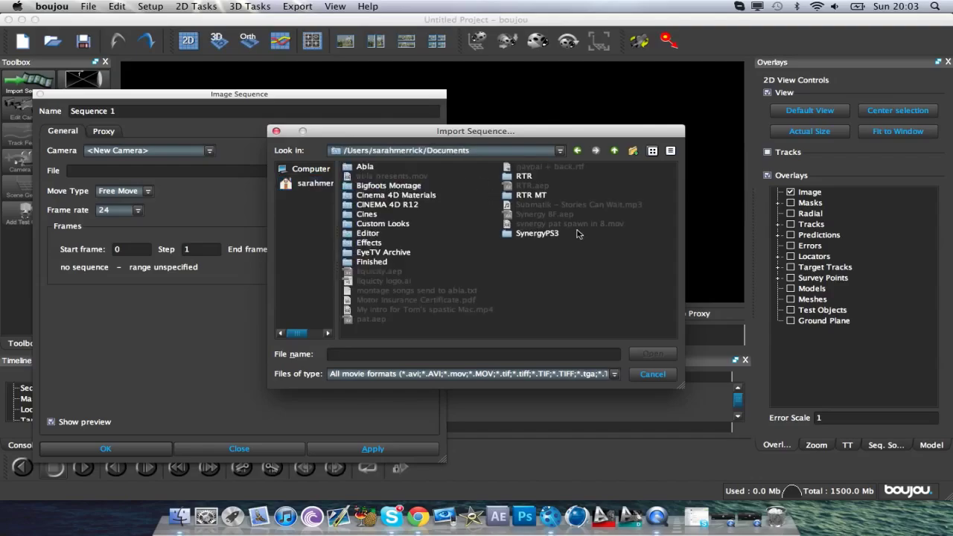
pyautogui.click(529, 196)
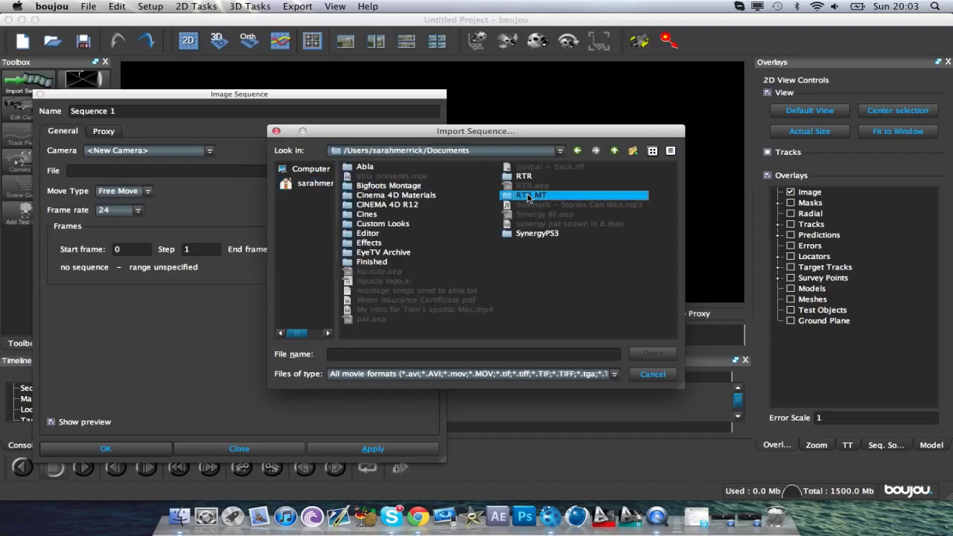
pyautogui.doubleClick(529, 196)
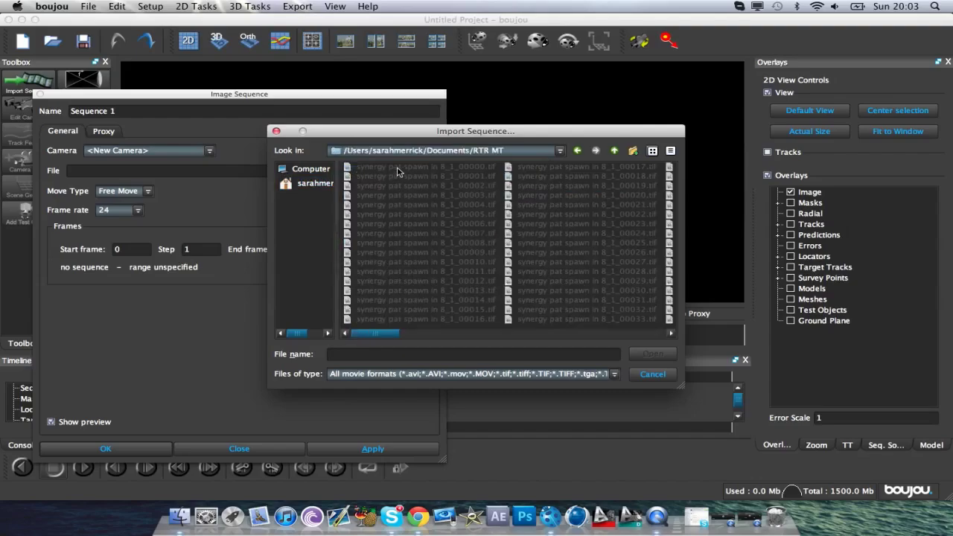
pyautogui.click(399, 170)
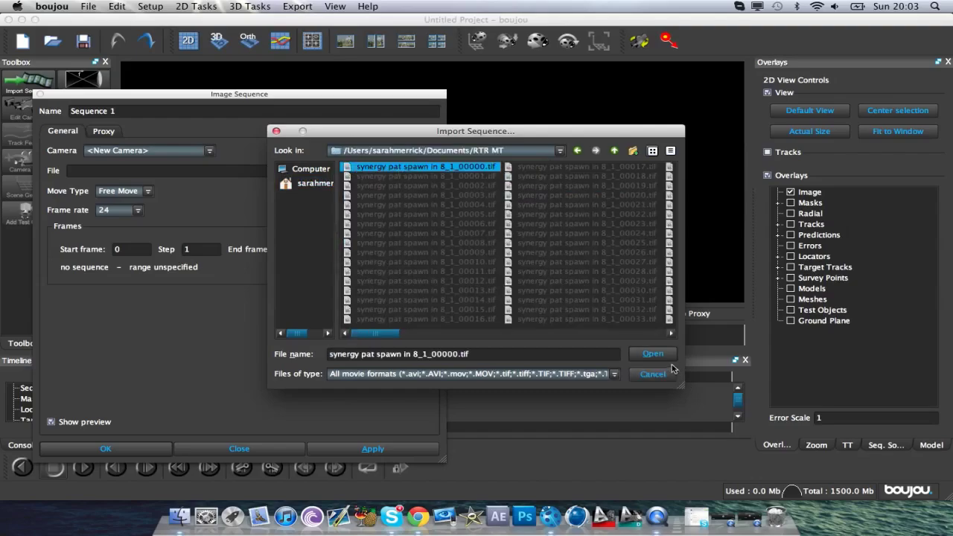
pyautogui.click(652, 353)
# Step: Choose a 59.94 frame rate and apply the settings to load the footage as Sequence 1
pyautogui.click(114, 212)
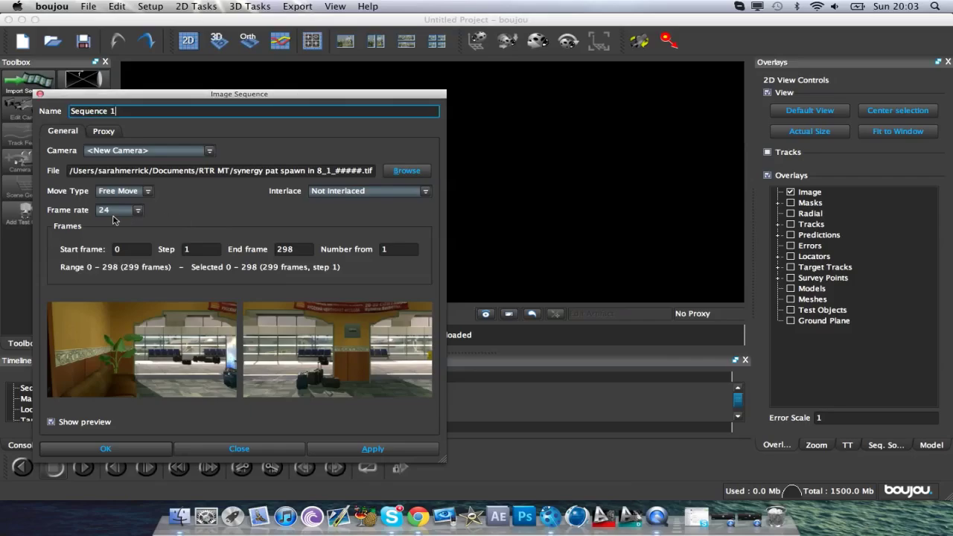
pyautogui.click(114, 213)
pyautogui.click(119, 289)
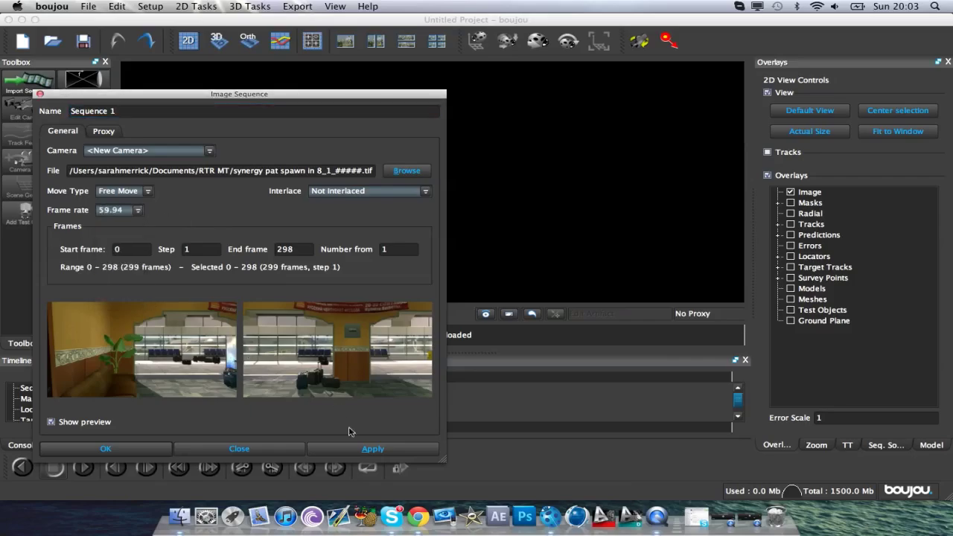
pyautogui.click(357, 450)
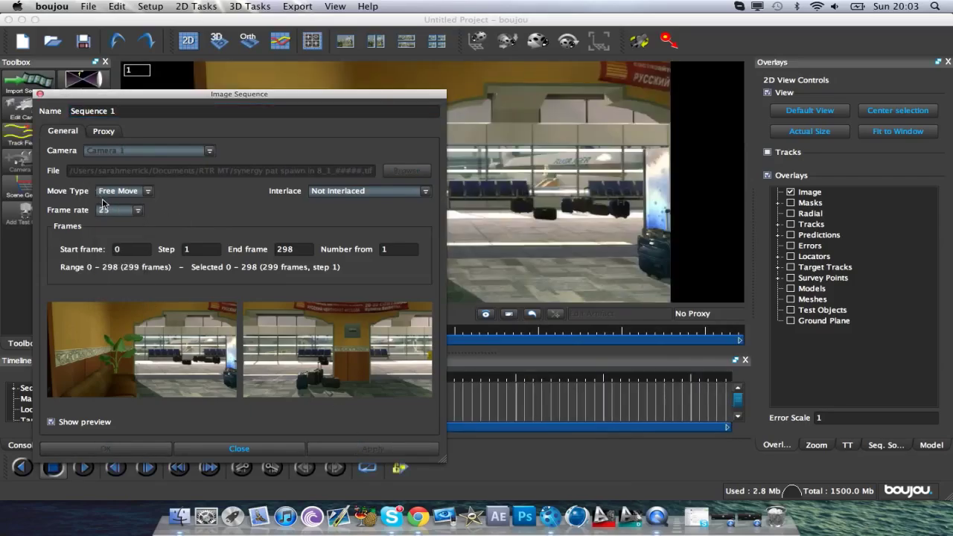
pyautogui.click(138, 210)
# Step: Reapply the 59.94 fps frame rate and close the image sequence settings
pyautogui.click(113, 288)
pyautogui.click(347, 448)
pyautogui.click(291, 449)
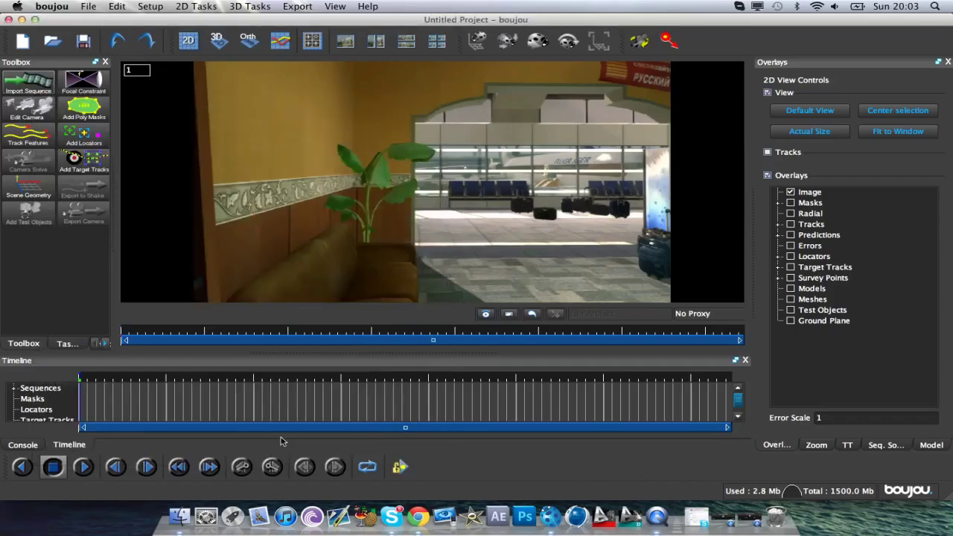
# Step: Set up Track Features properties with Fast Tracking enabled under Advanced
pyautogui.click(21, 146)
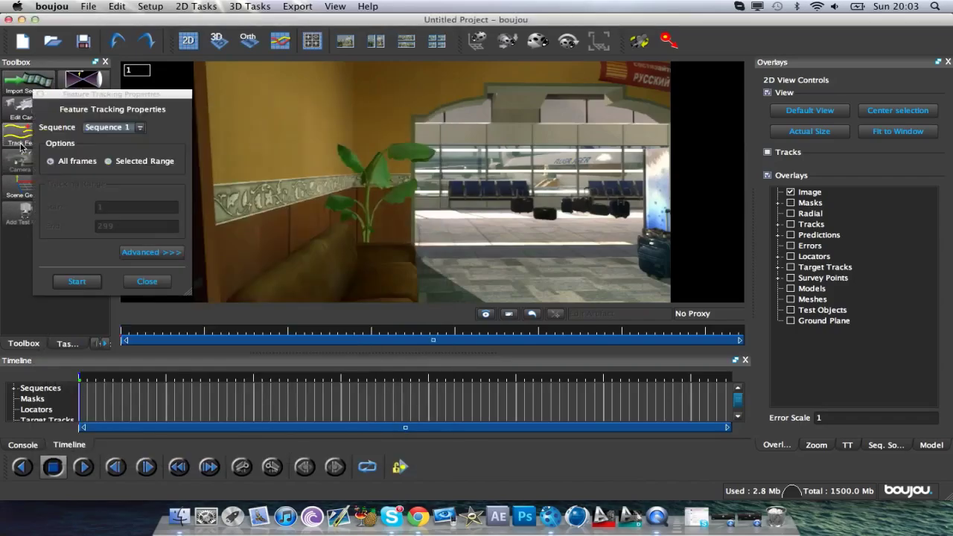
pyautogui.click(130, 250)
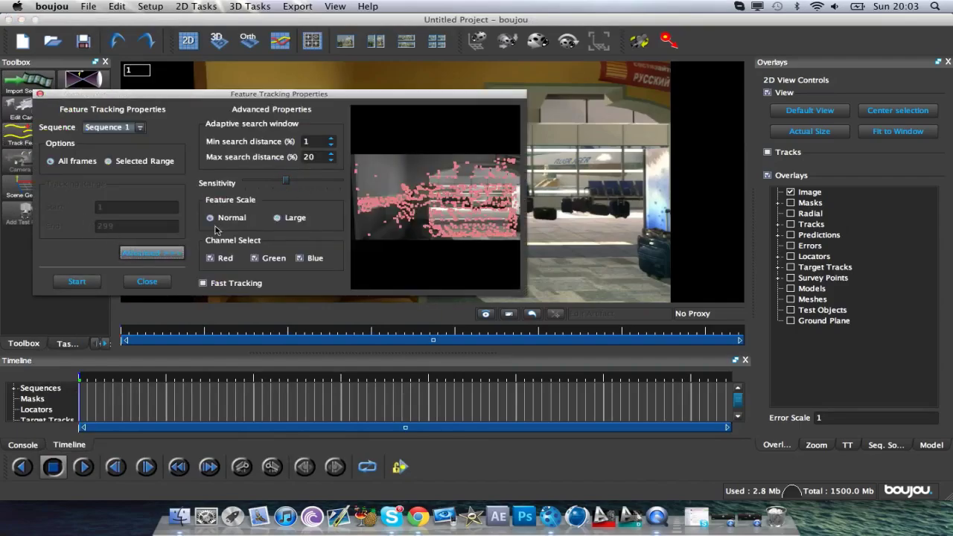
pyautogui.click(204, 284)
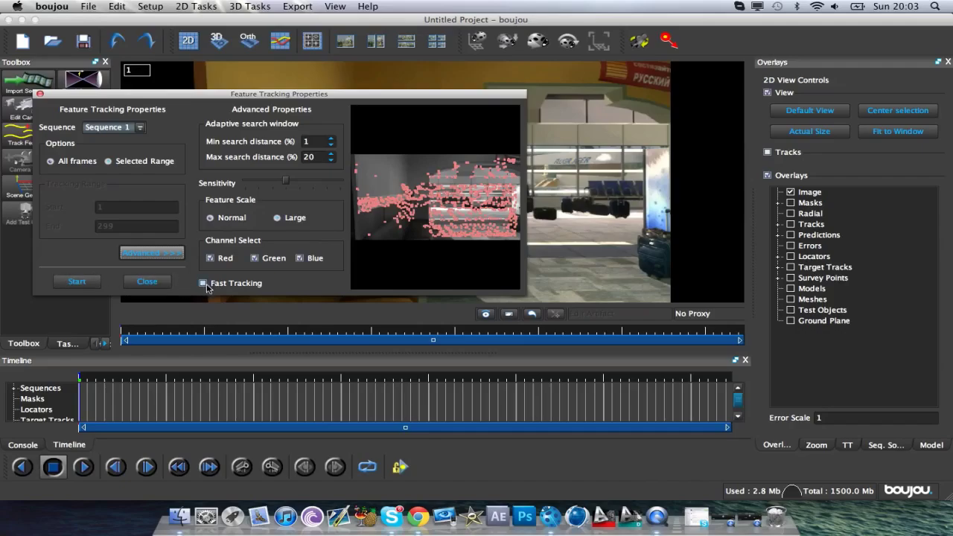
# Step: Run feature tracking over all frames, then scrub back through the timeline to review tracks
pyautogui.click(77, 282)
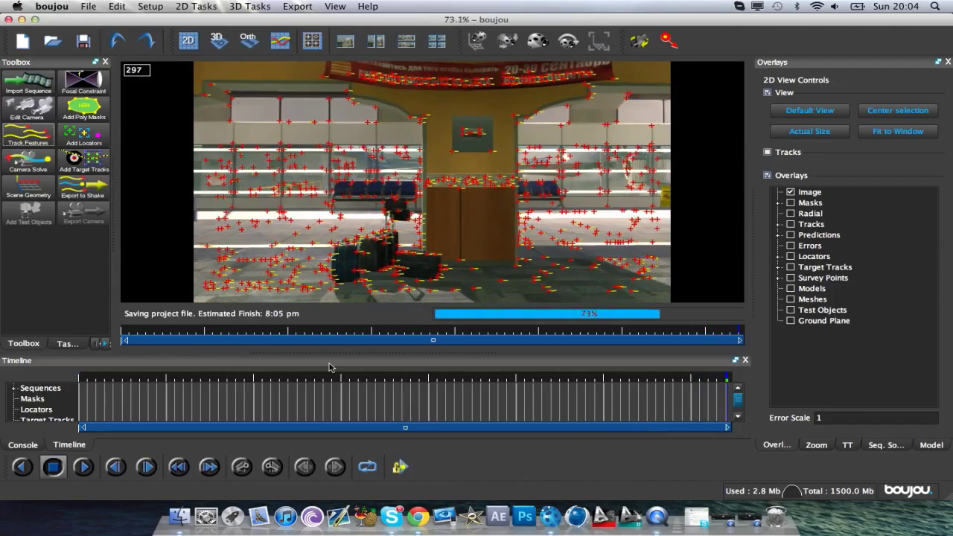
pyautogui.moveTo(447, 383); pyautogui.dragTo(342, 381)
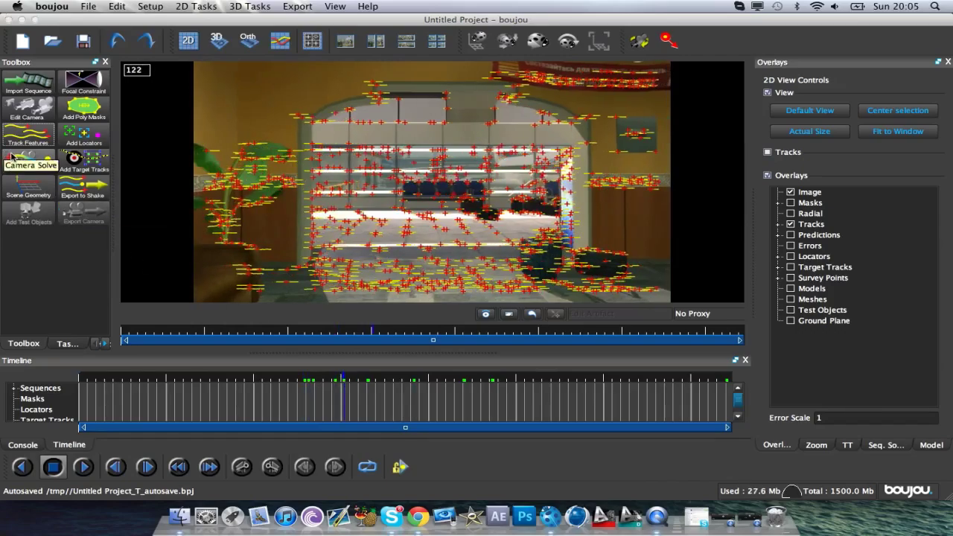
# Step: Enable Optimize camera path smoothness and start the camera solve over all frames
pyautogui.click(12, 157)
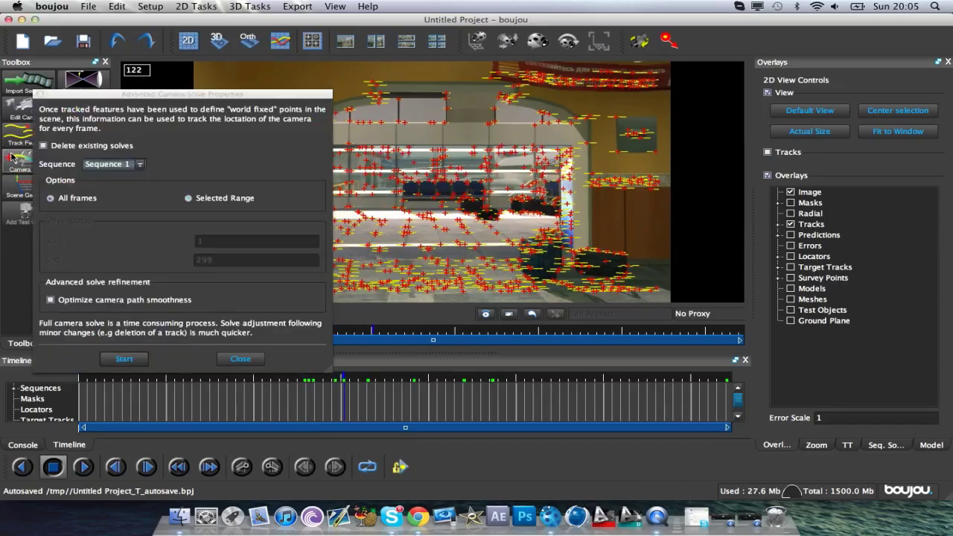
pyautogui.click(74, 301)
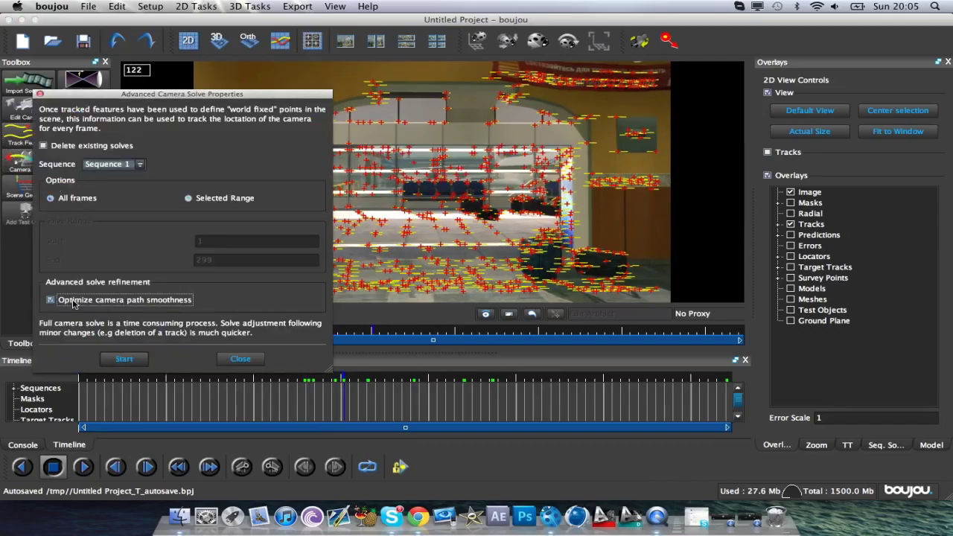
pyautogui.click(125, 359)
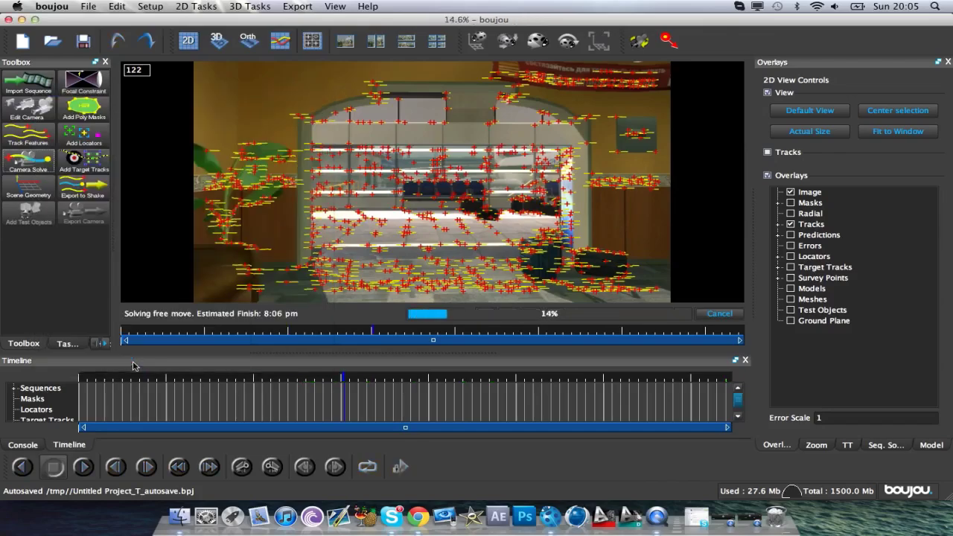